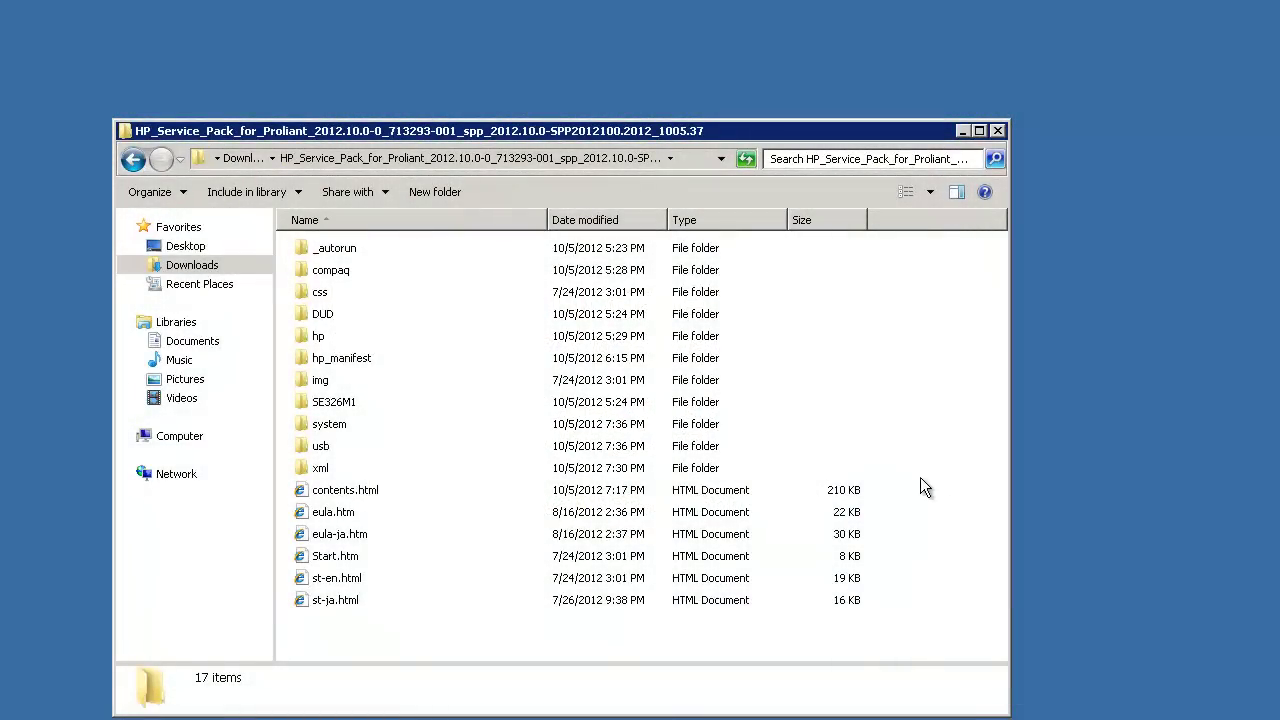
# - Go into hp\swpackages and bring up the run options for setup.exe
pyautogui.doubleClick(324, 340)
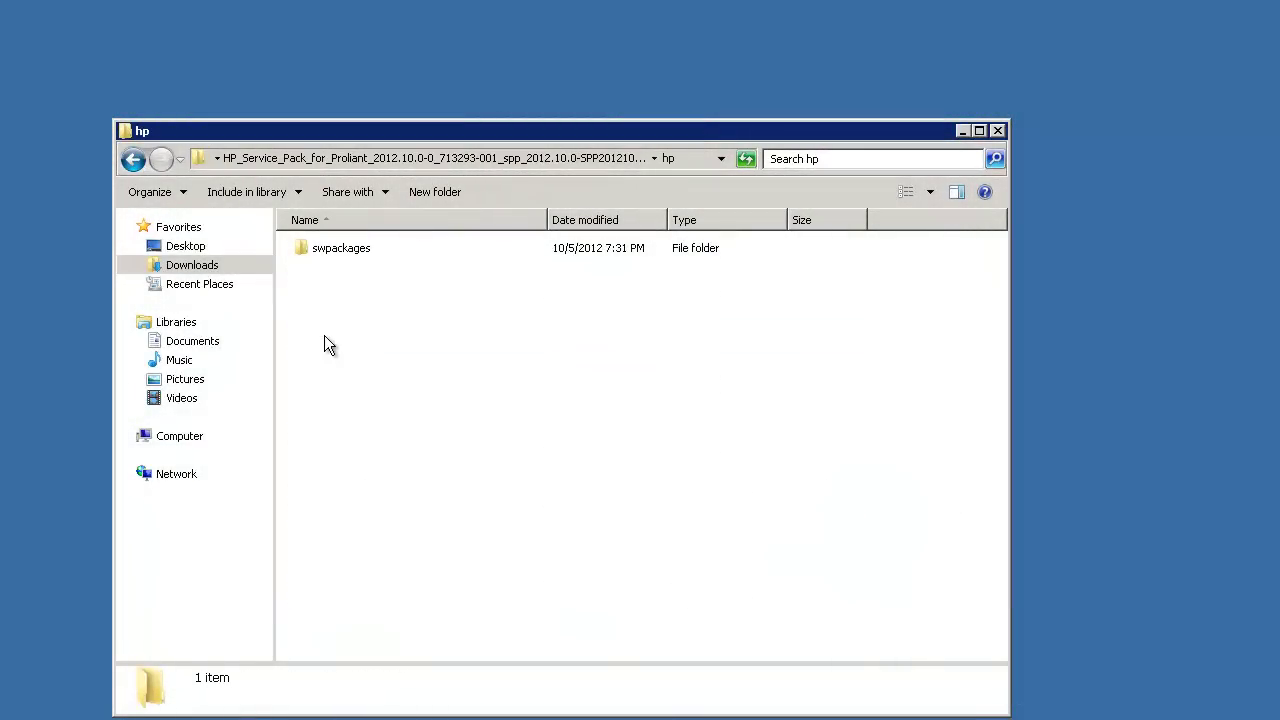
pyautogui.doubleClick(318, 250)
pyautogui.write('setup')
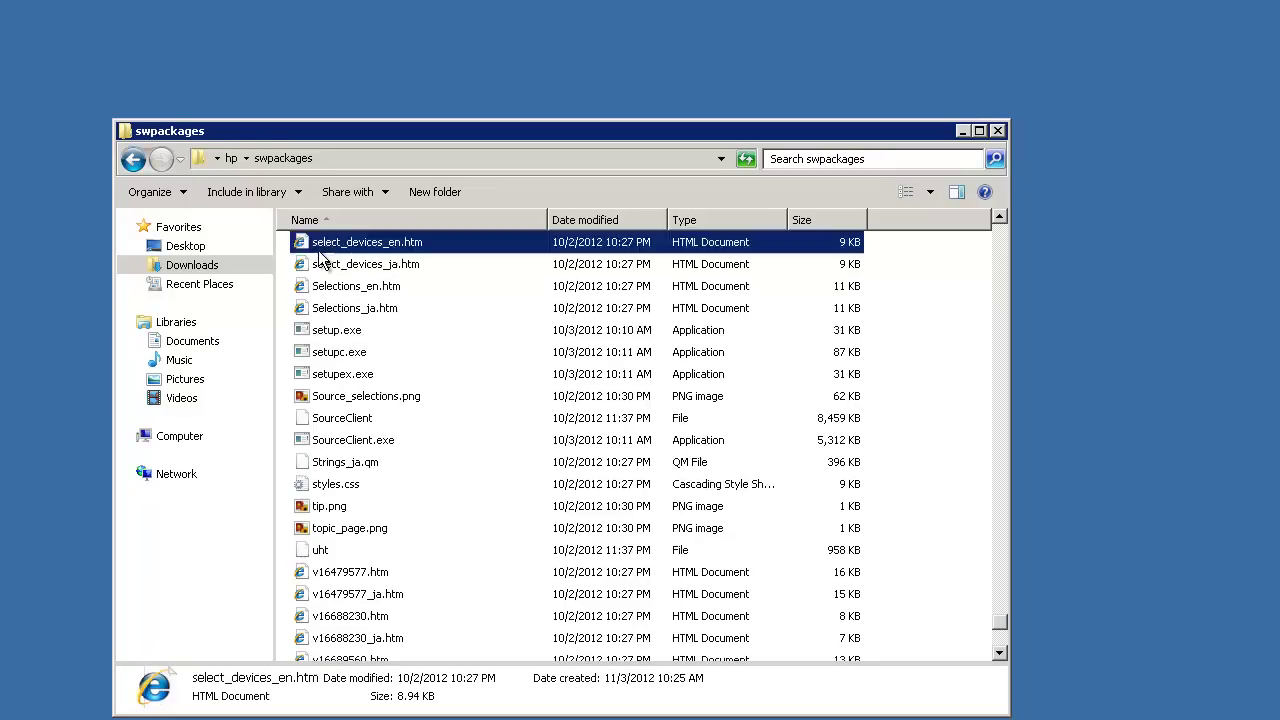
pyautogui.rightClick(324, 332)
# - Launch setup.exe, pass the Welcome page and continue with the Default repository
pyautogui.click(370, 357)
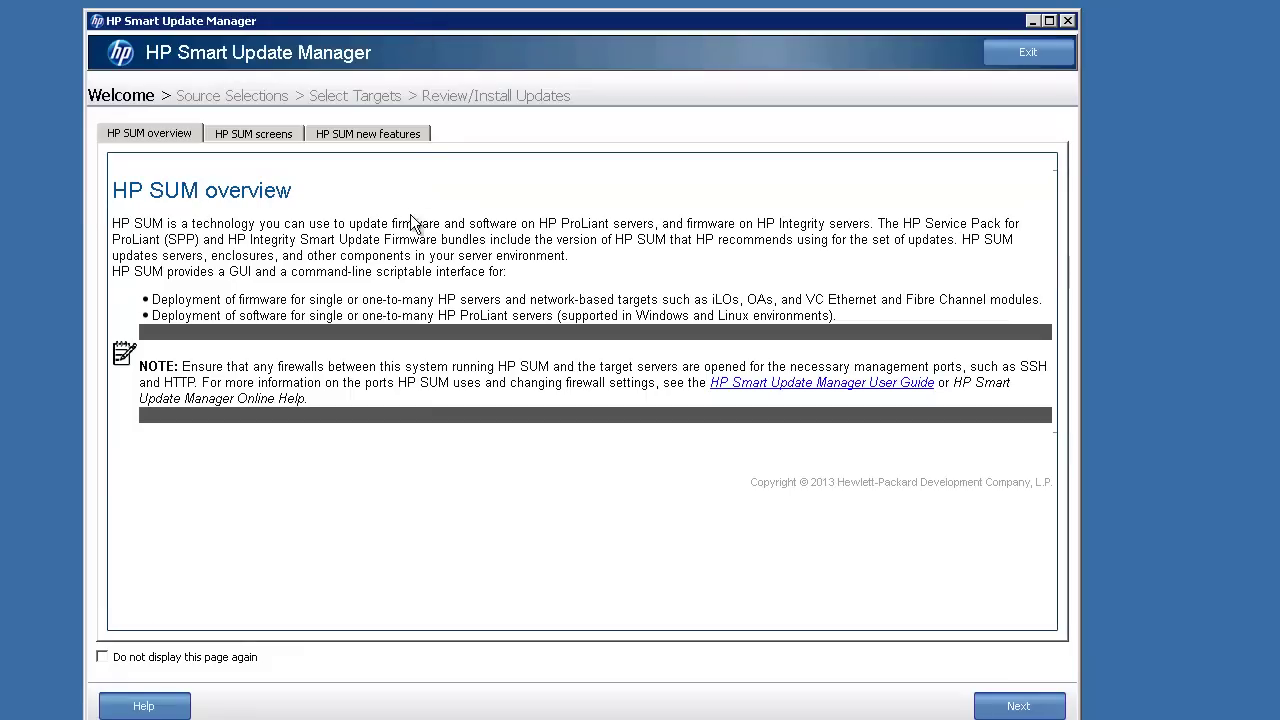
pyautogui.click(1015, 706)
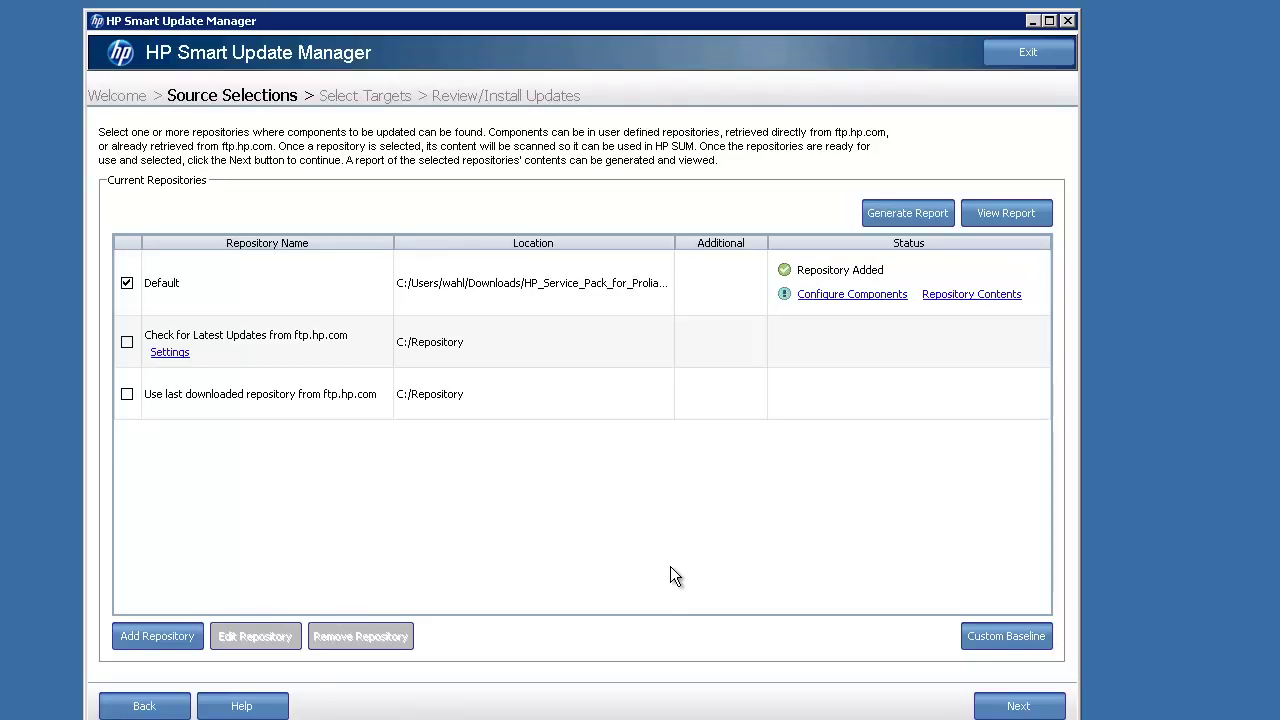
pyautogui.click(1015, 706)
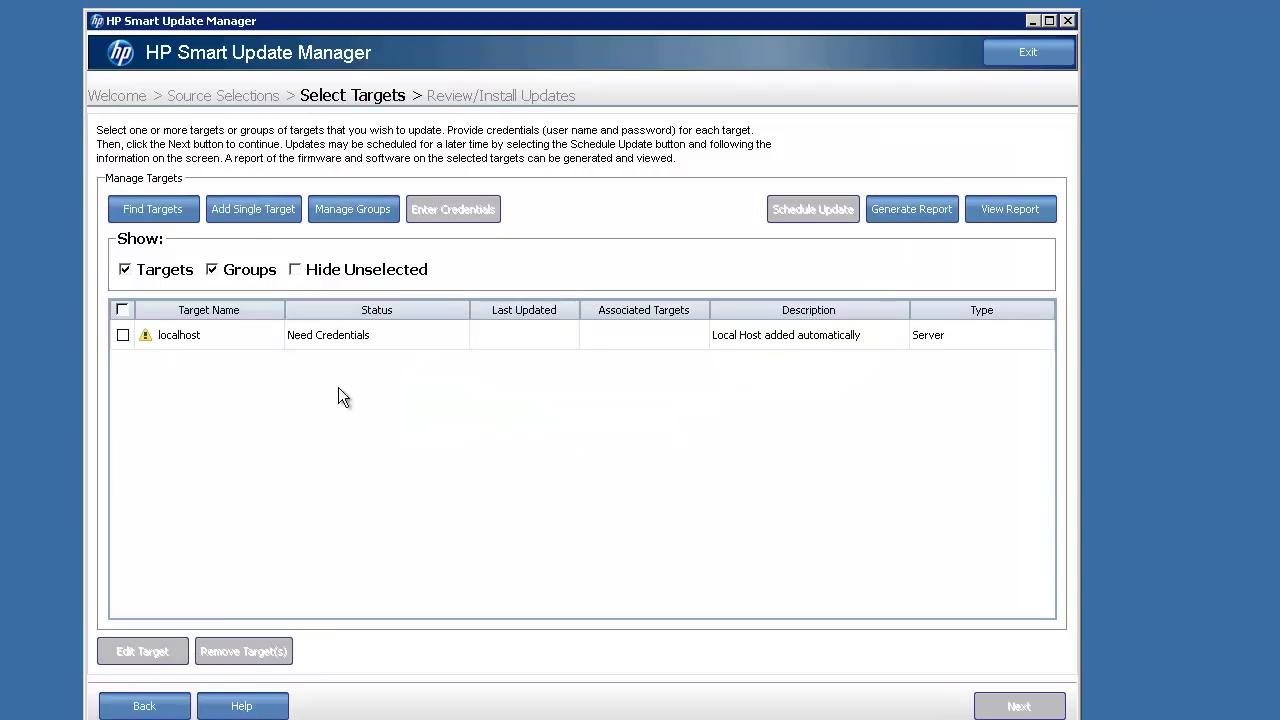
# - Add 10.10.0.80 as an Onboard Administrator target with username Administrator and its password
pyautogui.click(245, 216)
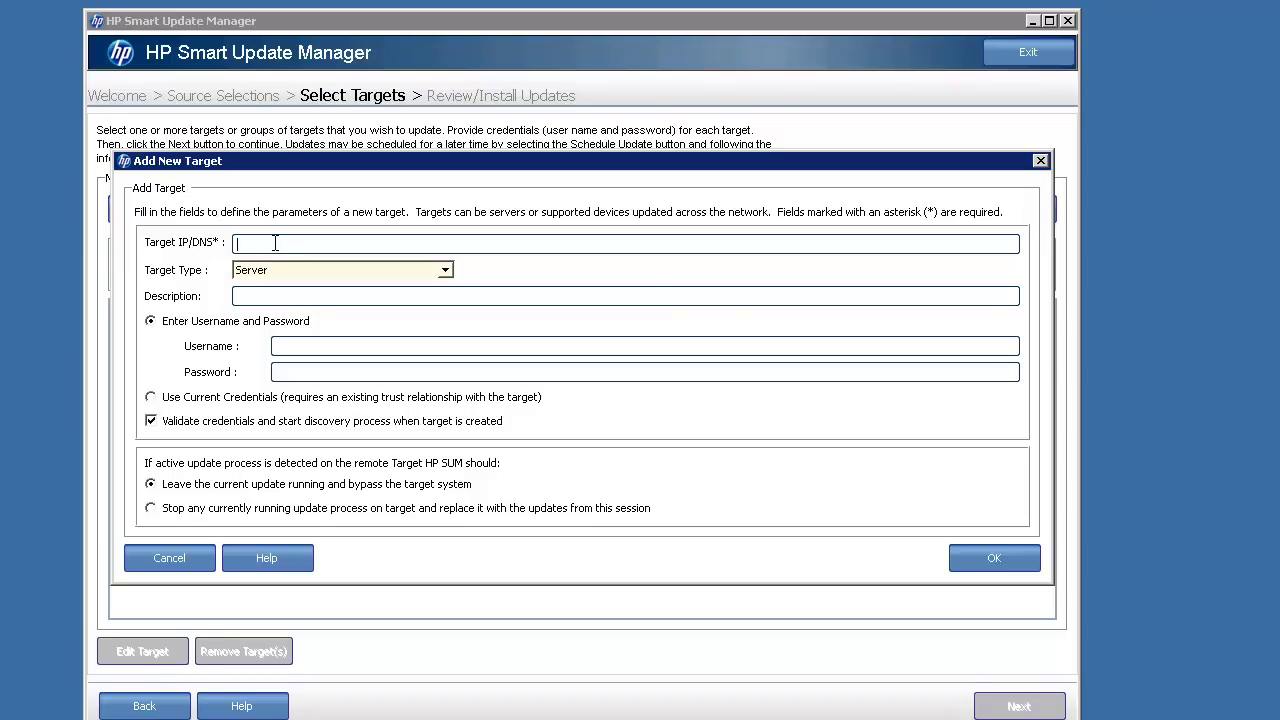
pyautogui.write('10.10.0.80')
pyautogui.click(279, 272)
pyautogui.click(279, 314)
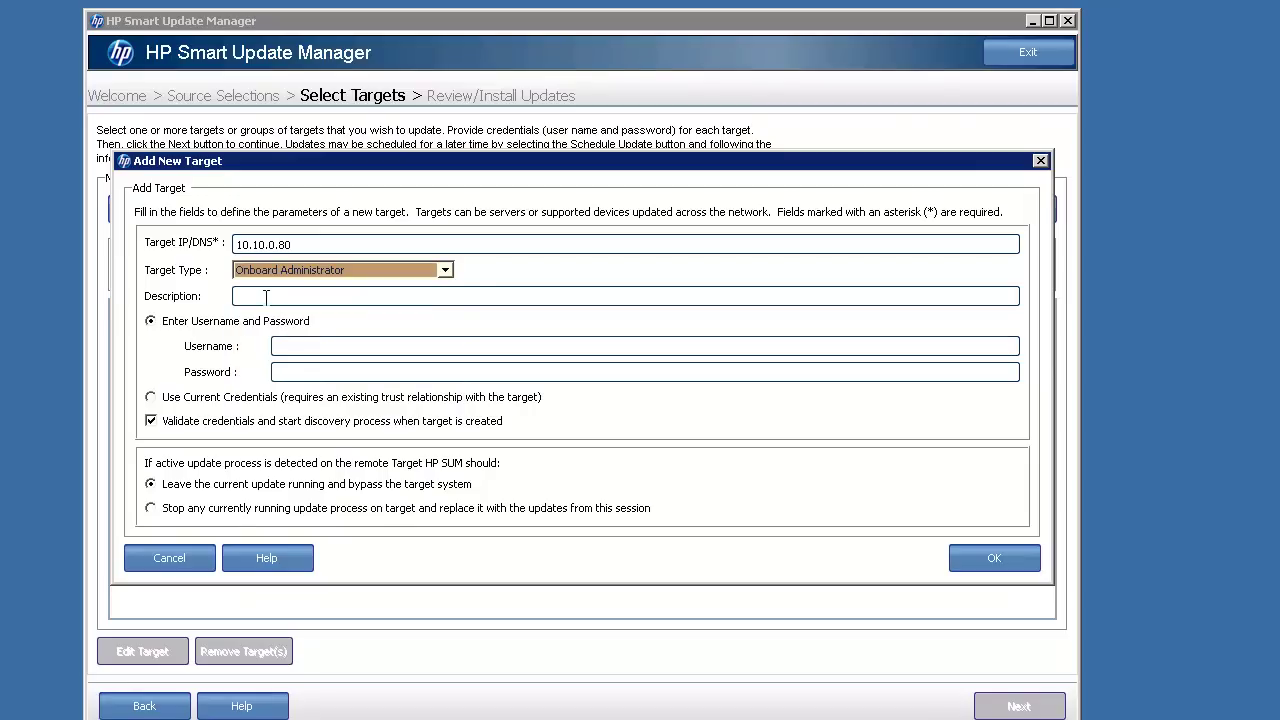
pyautogui.click(293, 344)
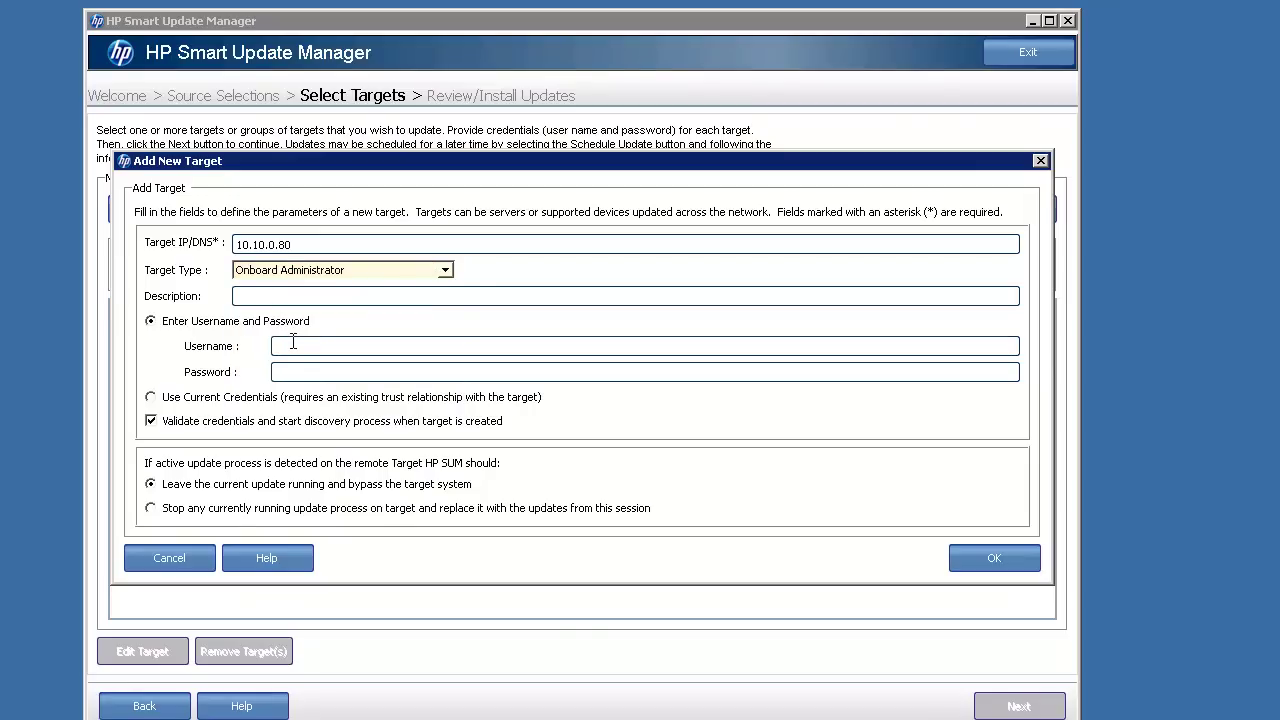
pyautogui.write('Administrator')
pyautogui.press('Tab')
pyautogui.click(993, 565)
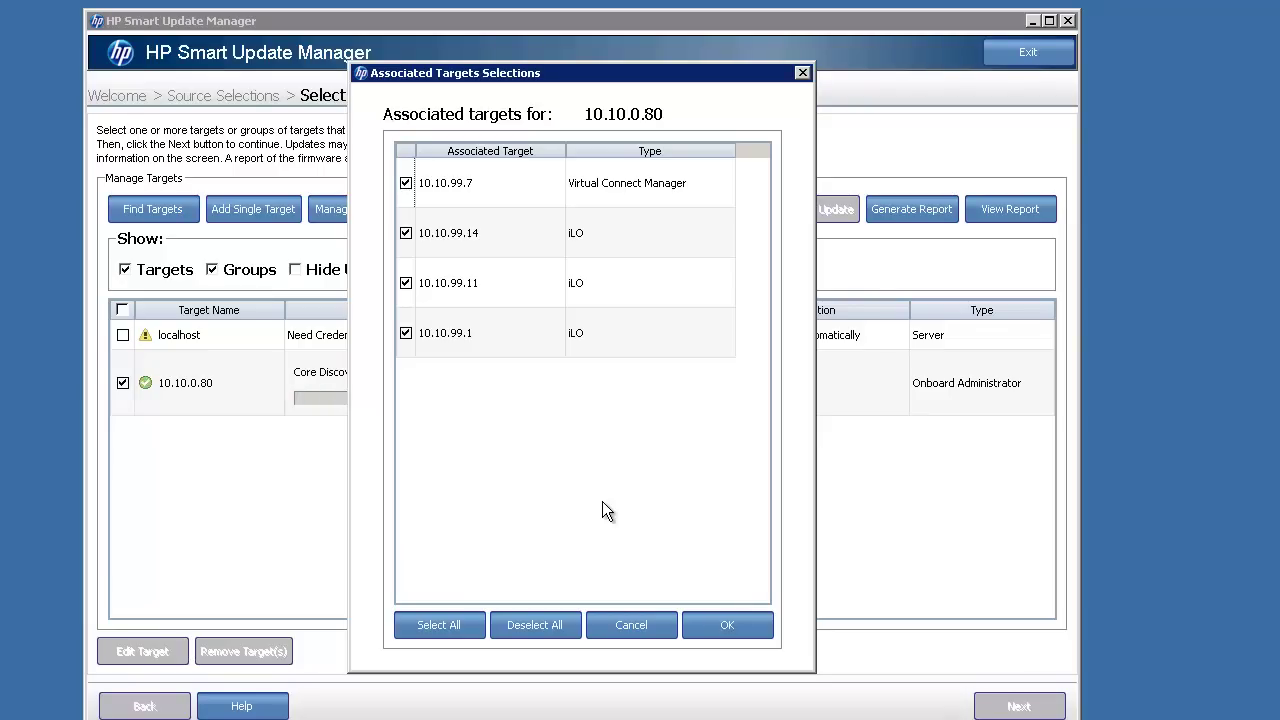
# - Keep all four associated targets of 10.10.0.80 checked and accept them
pyautogui.moveTo(489, 193); pyautogui.dragTo(520, 335)
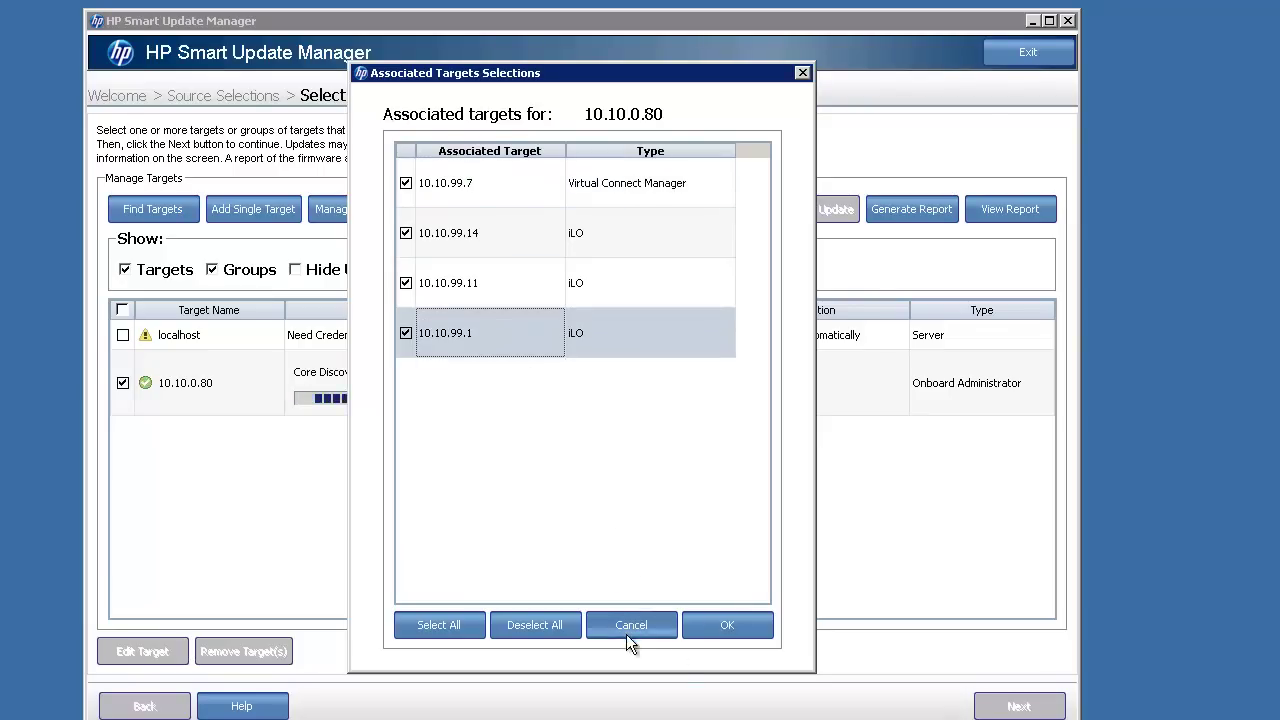
pyautogui.click(698, 621)
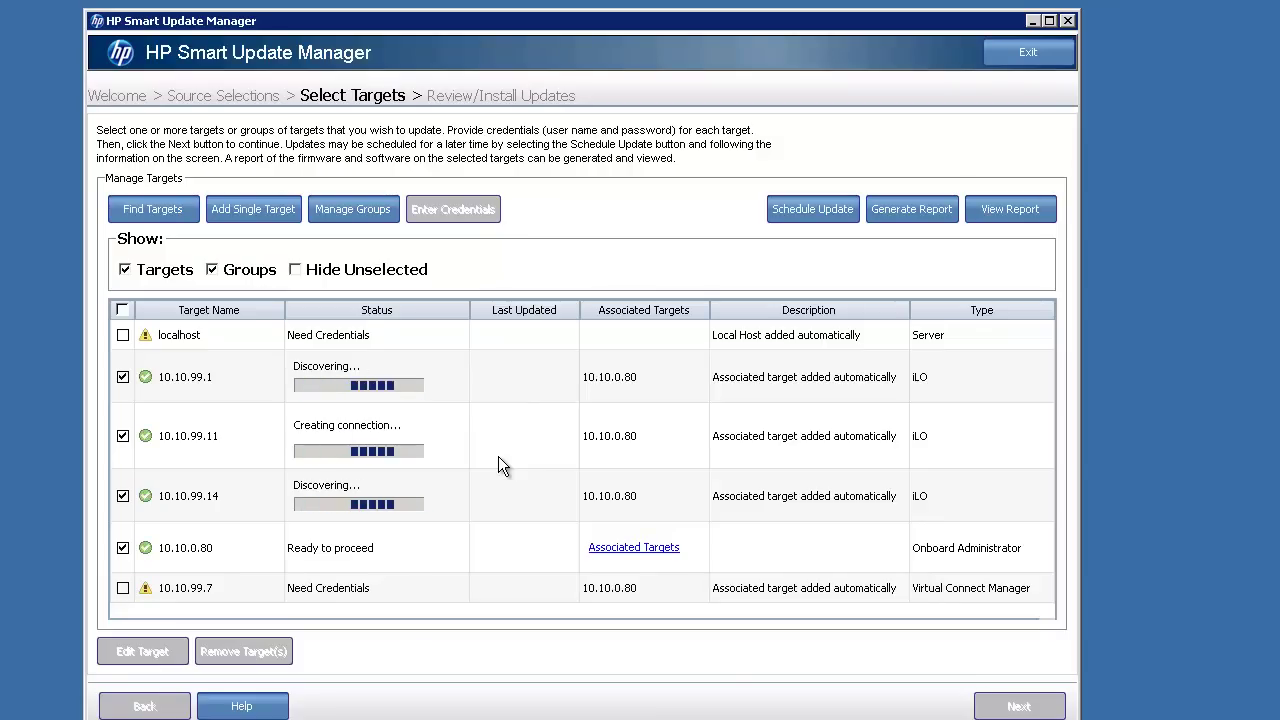
# - Open the 10.10.99.7 target's settings, then close the editor discarding changes
pyautogui.click(386, 588)
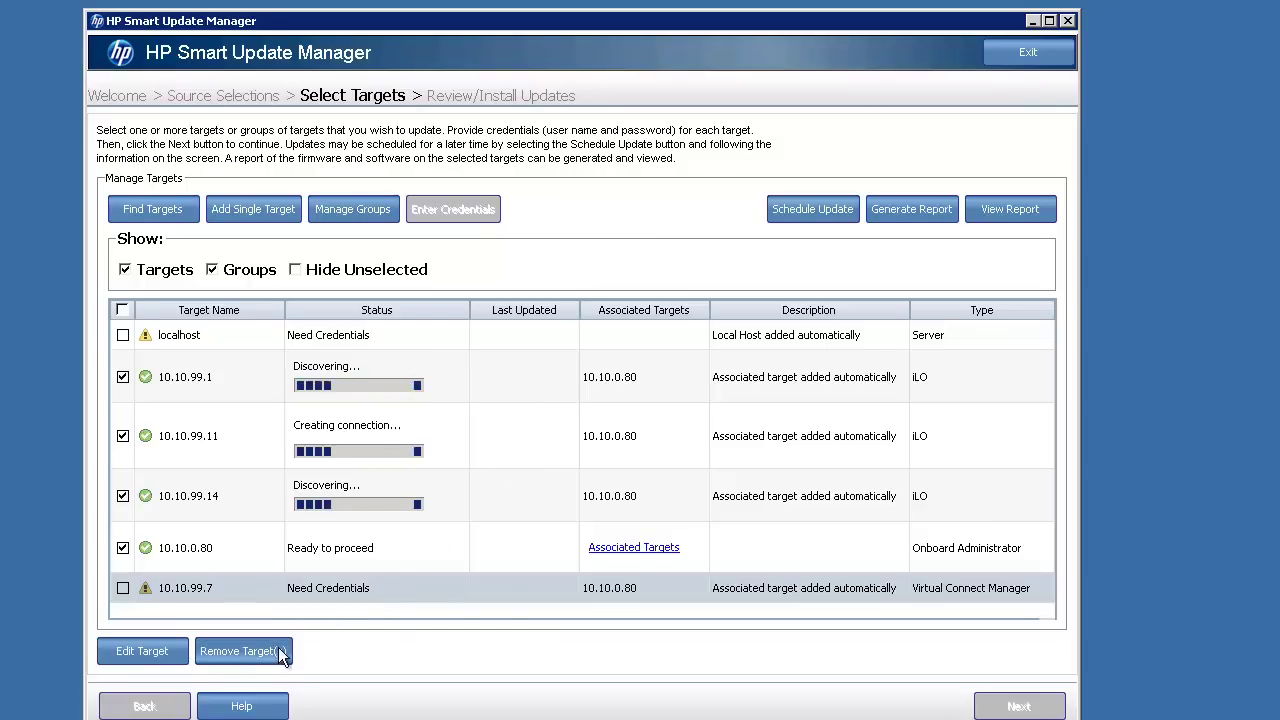
pyautogui.click(174, 653)
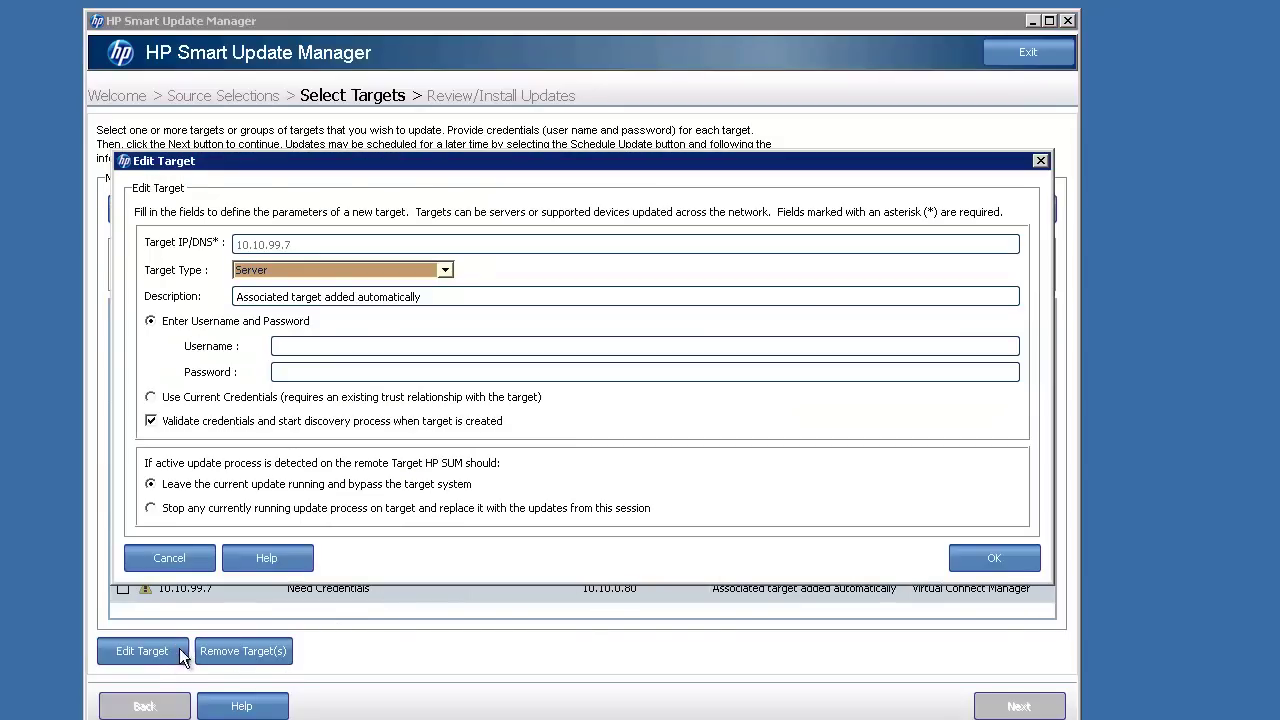
pyautogui.click(169, 558)
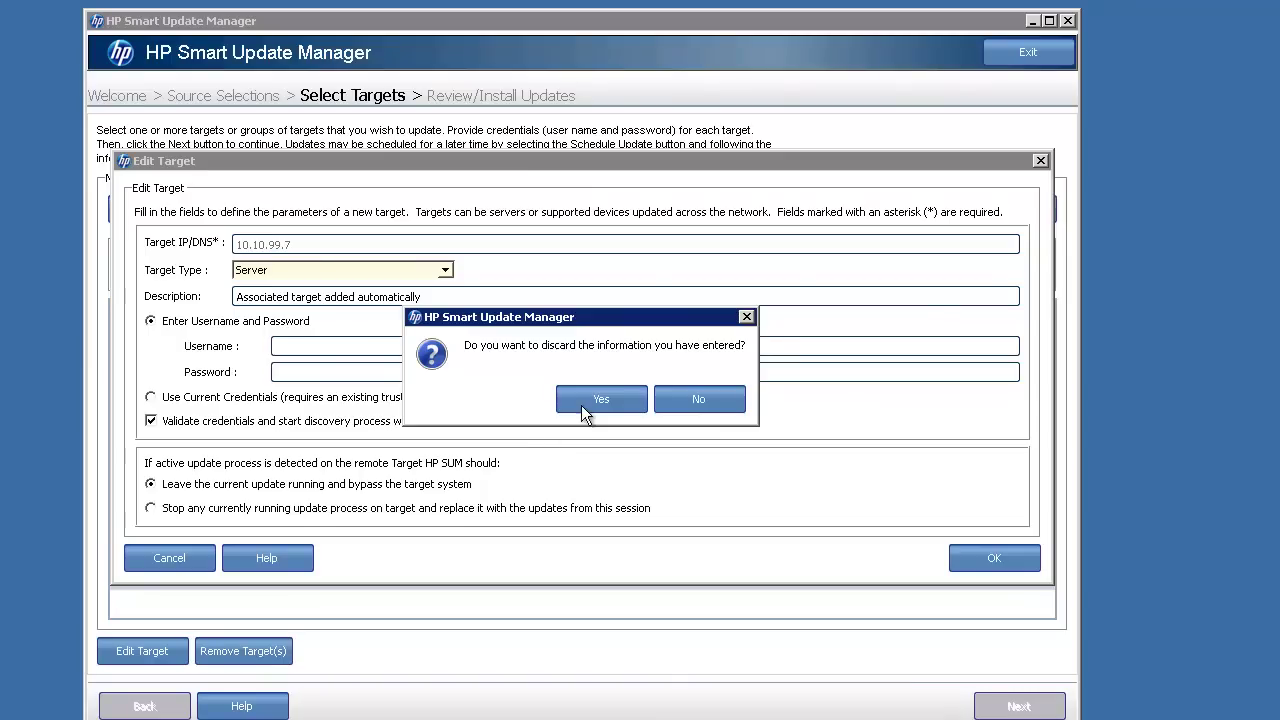
pyautogui.click(603, 401)
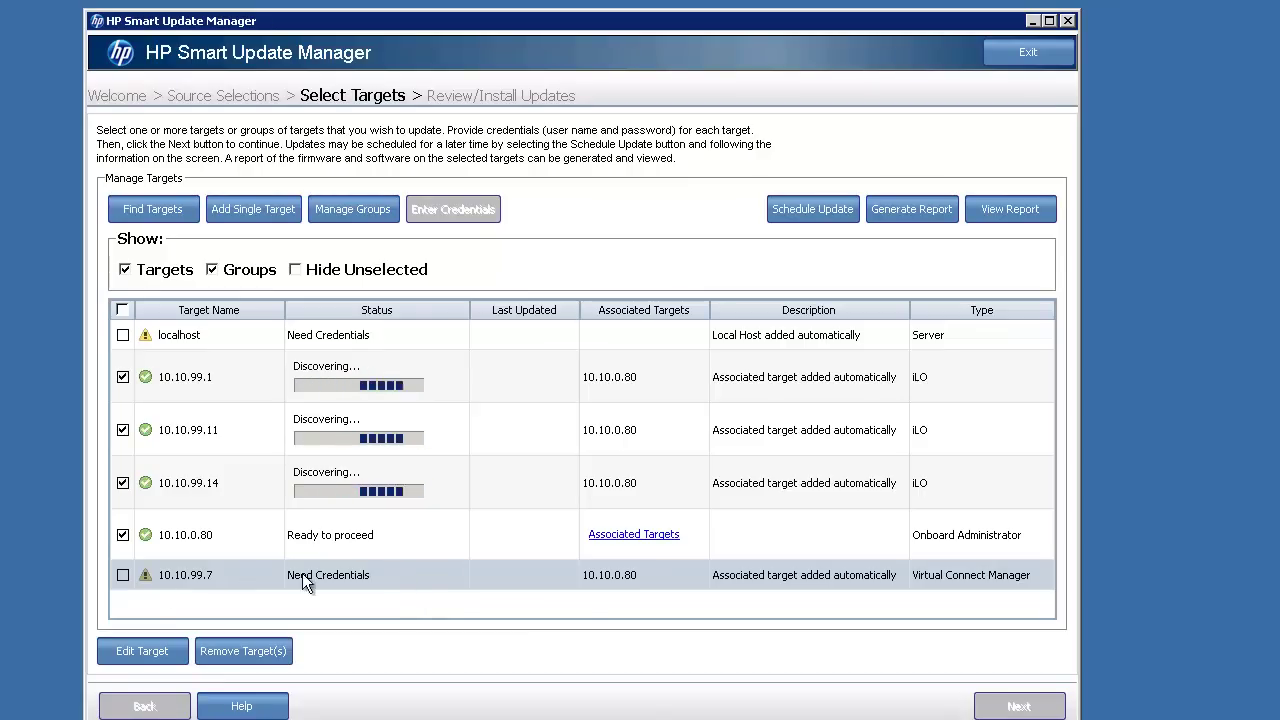
# - Clear all target checkboxes and check only the 10.10.99.7 Virtual Connect Manager
pyautogui.click(123, 575)
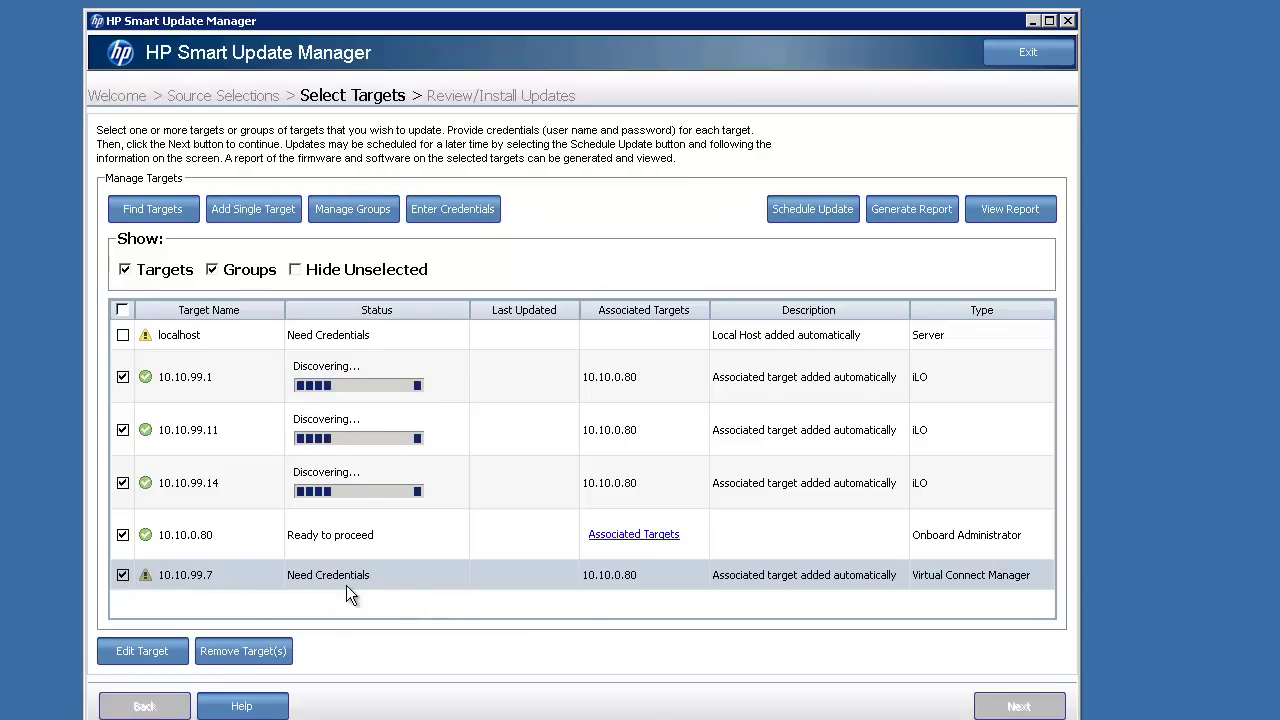
pyautogui.click(123, 310)
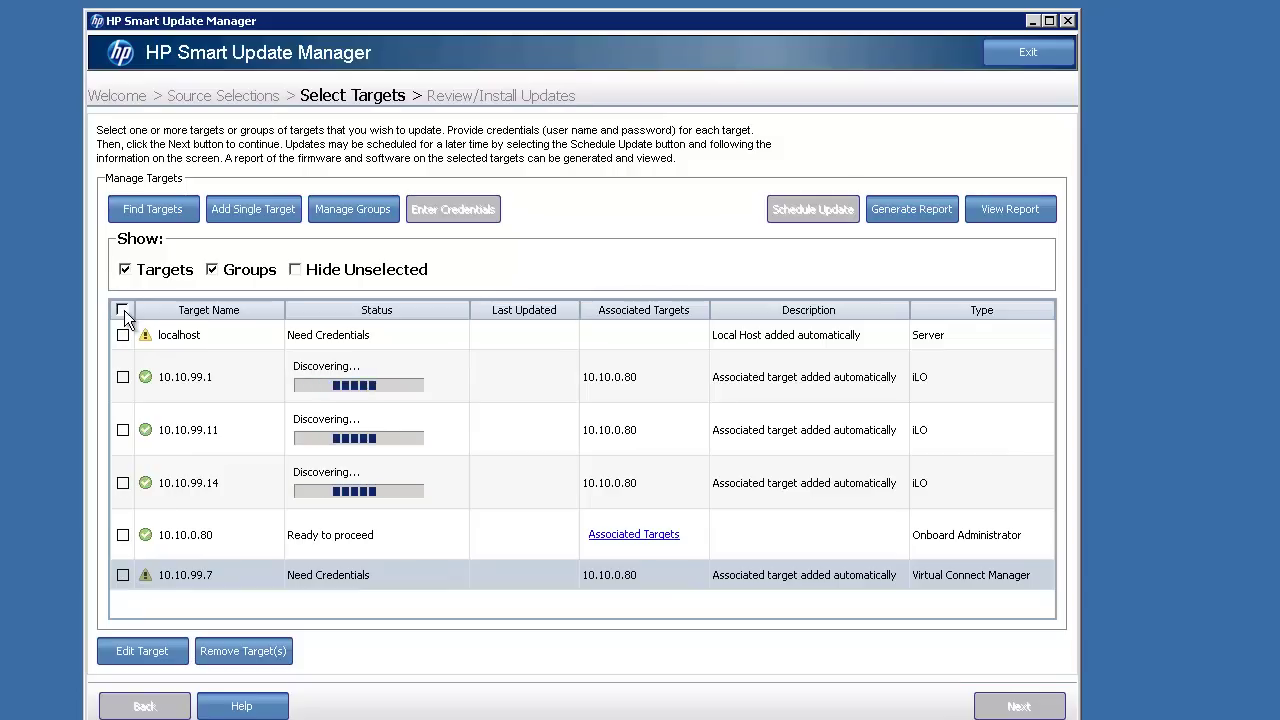
pyautogui.click(122, 575)
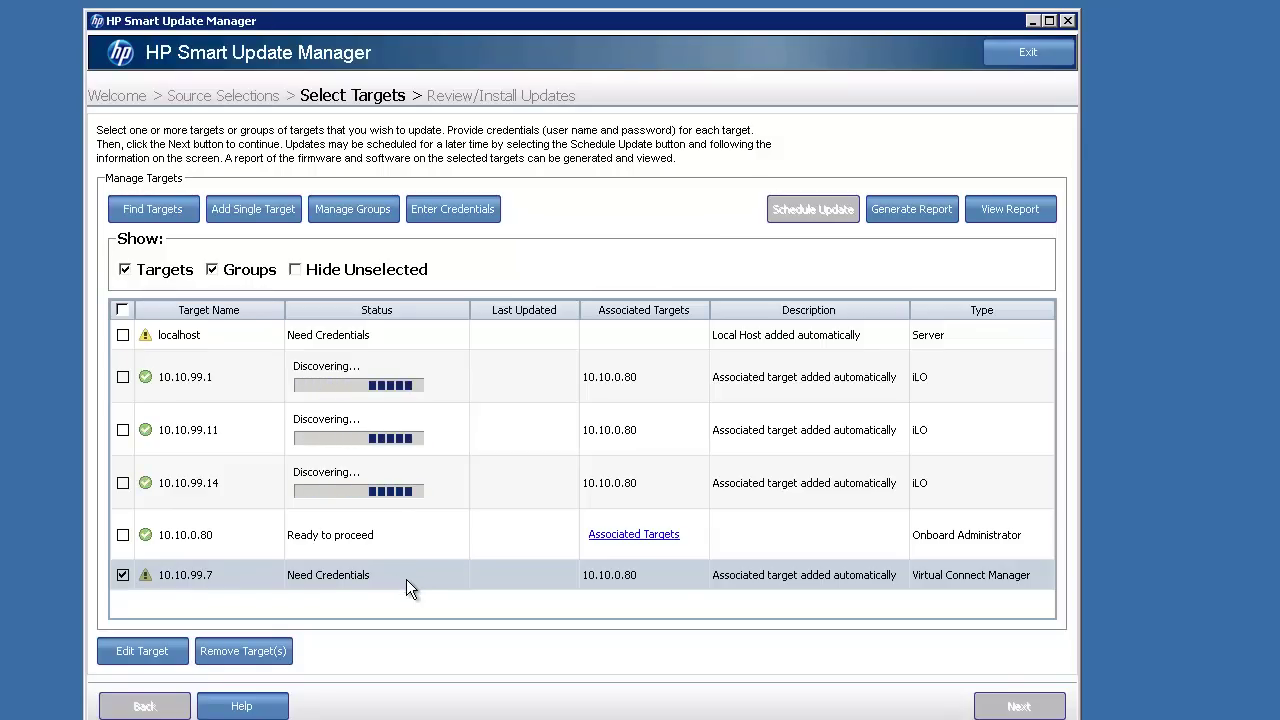
# - Enter the Administrator username and password for the 10.10.99.7 Virtual Connect and confirm
pyautogui.click(468, 217)
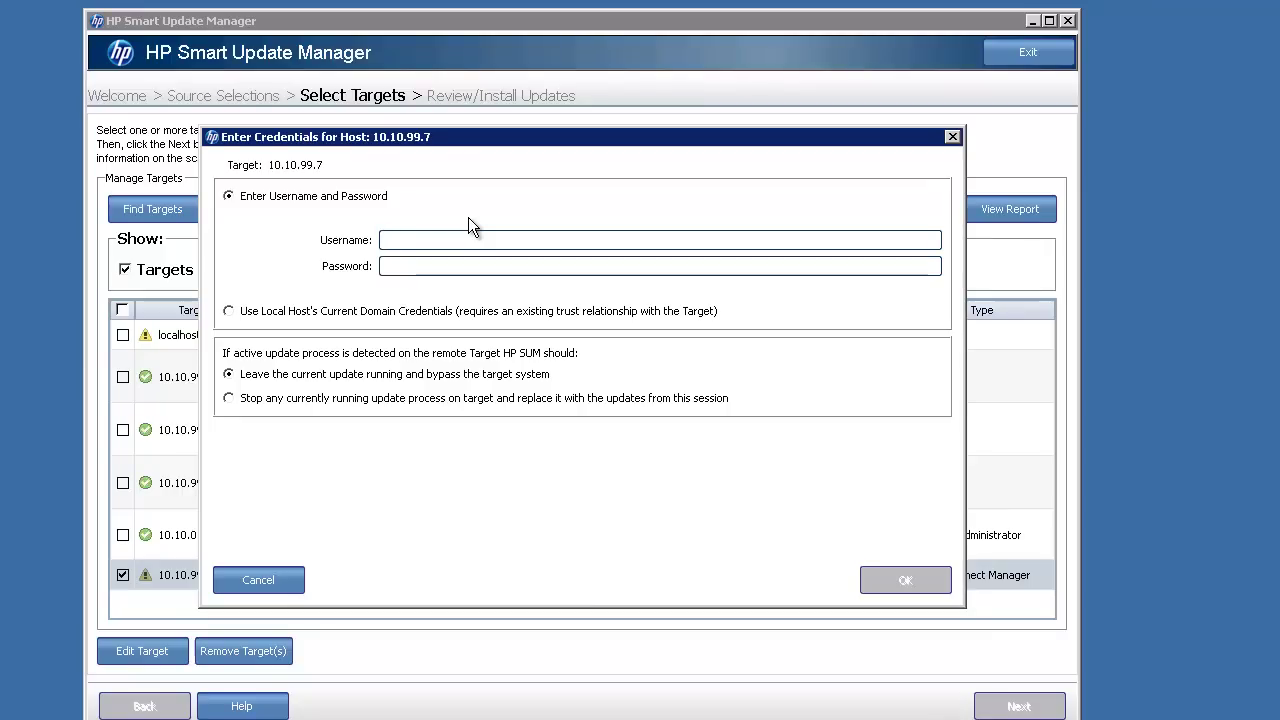
pyautogui.write('Administrator')
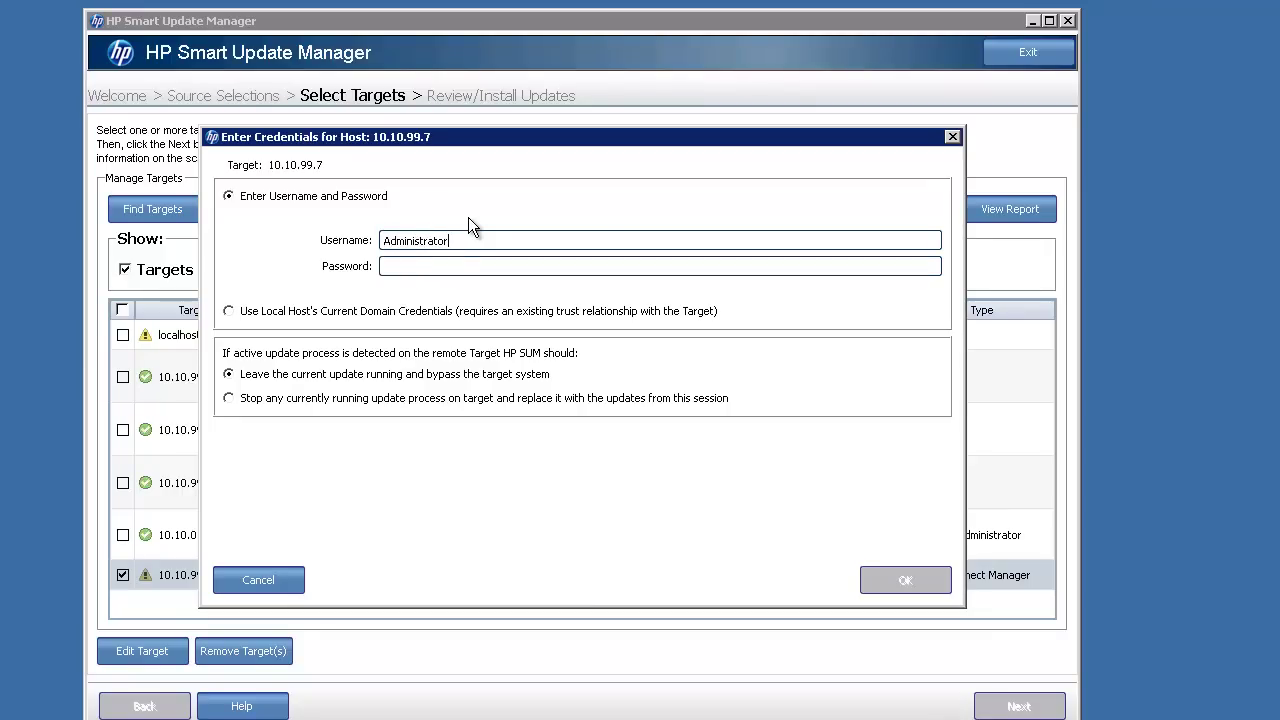
pyautogui.press('Tab')
pyautogui.write('********')
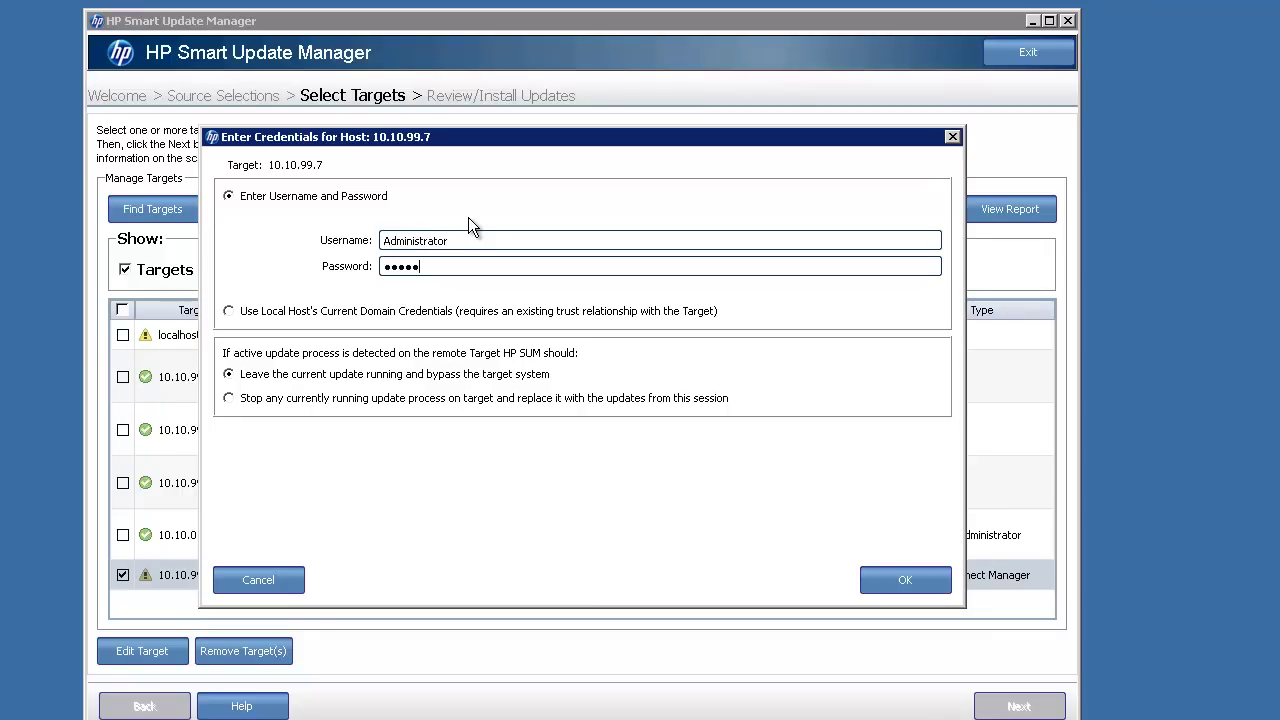
pyautogui.click(884, 586)
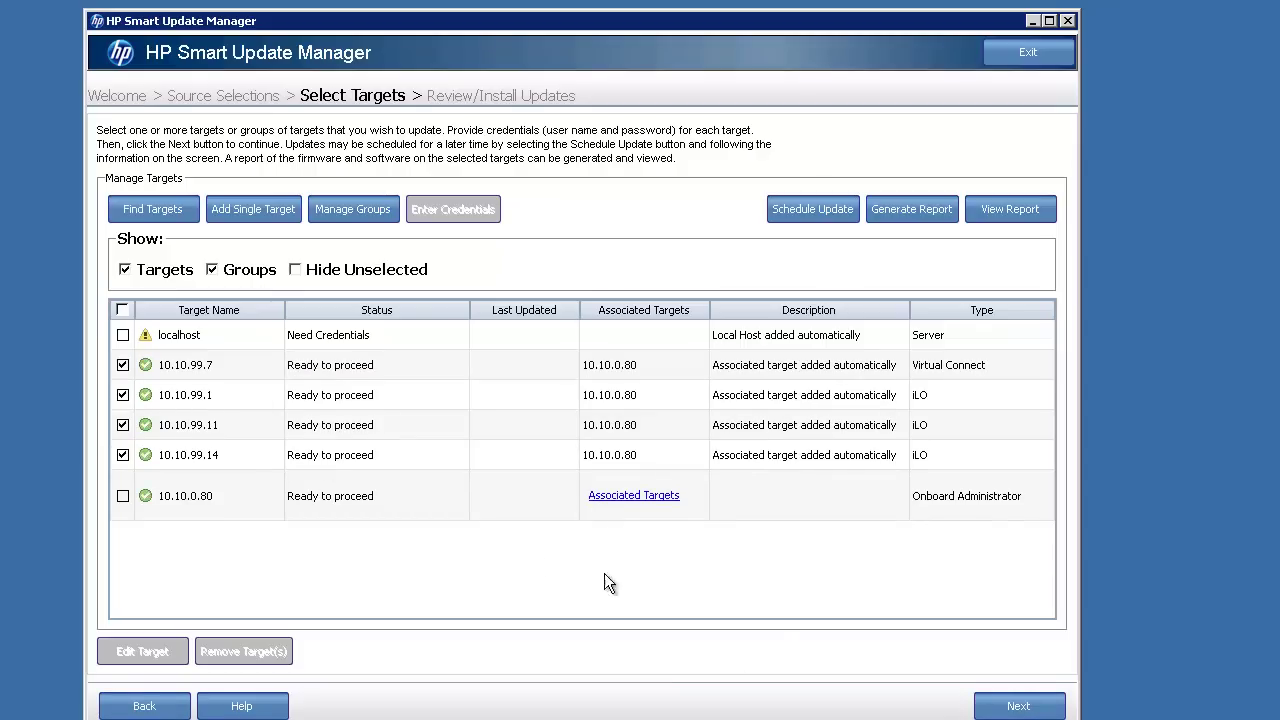
# - Check the 10.10.0.80 Onboard Administrator so all five enclosure targets are selected
pyautogui.click(122, 497)
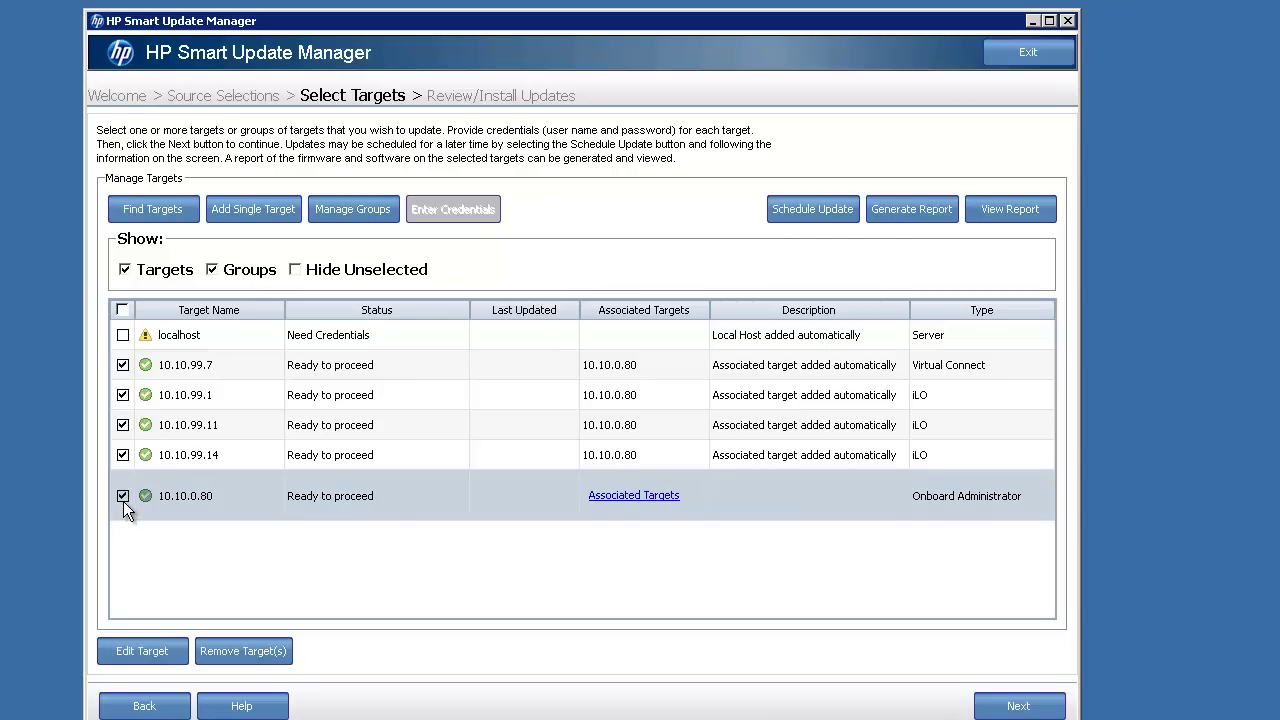
# - Advance to Review/Install Updates, cancelling Reboot Options without changing any settings
pyautogui.click(1045, 708)
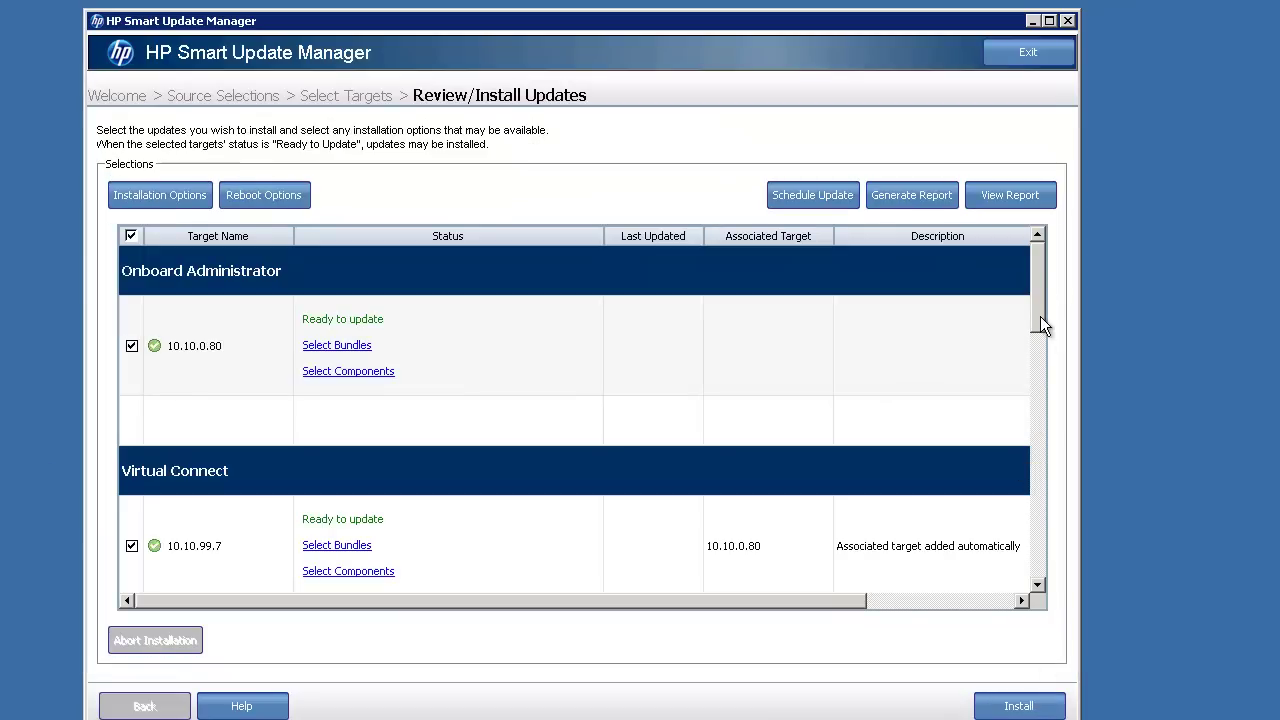
pyautogui.moveTo(1040, 316); pyautogui.dragTo(1011, 283)
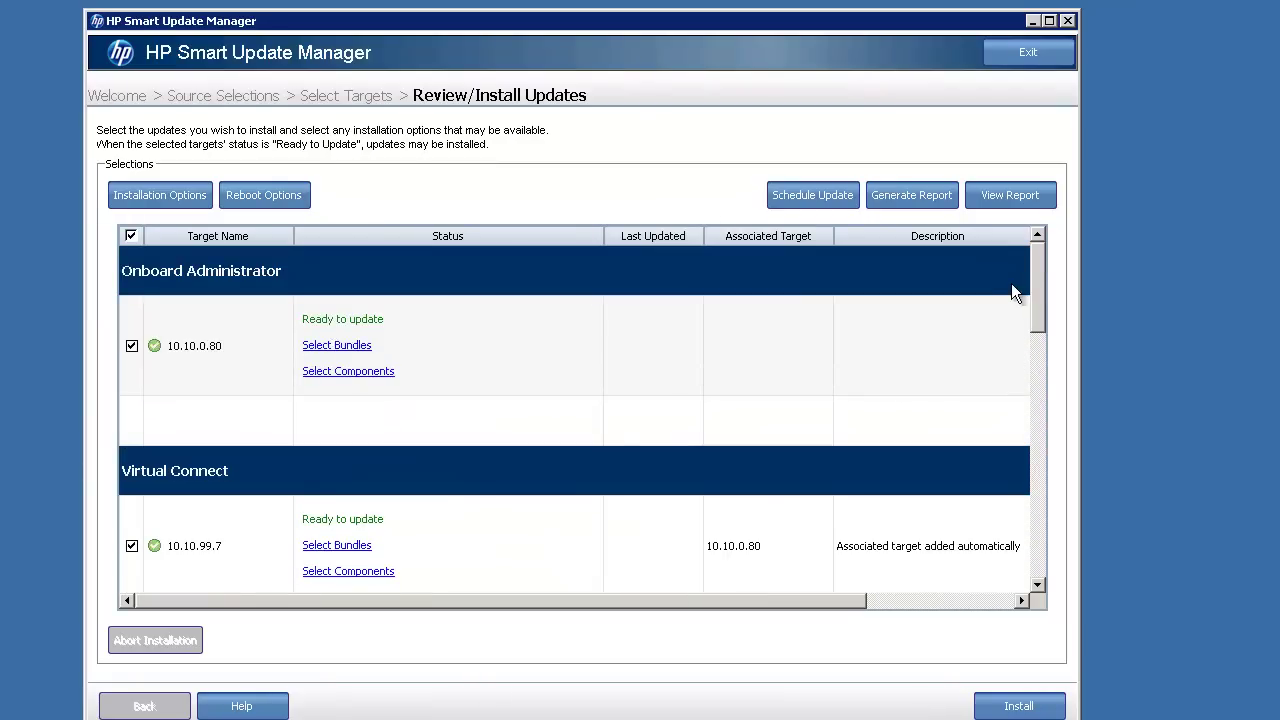
pyautogui.click(268, 197)
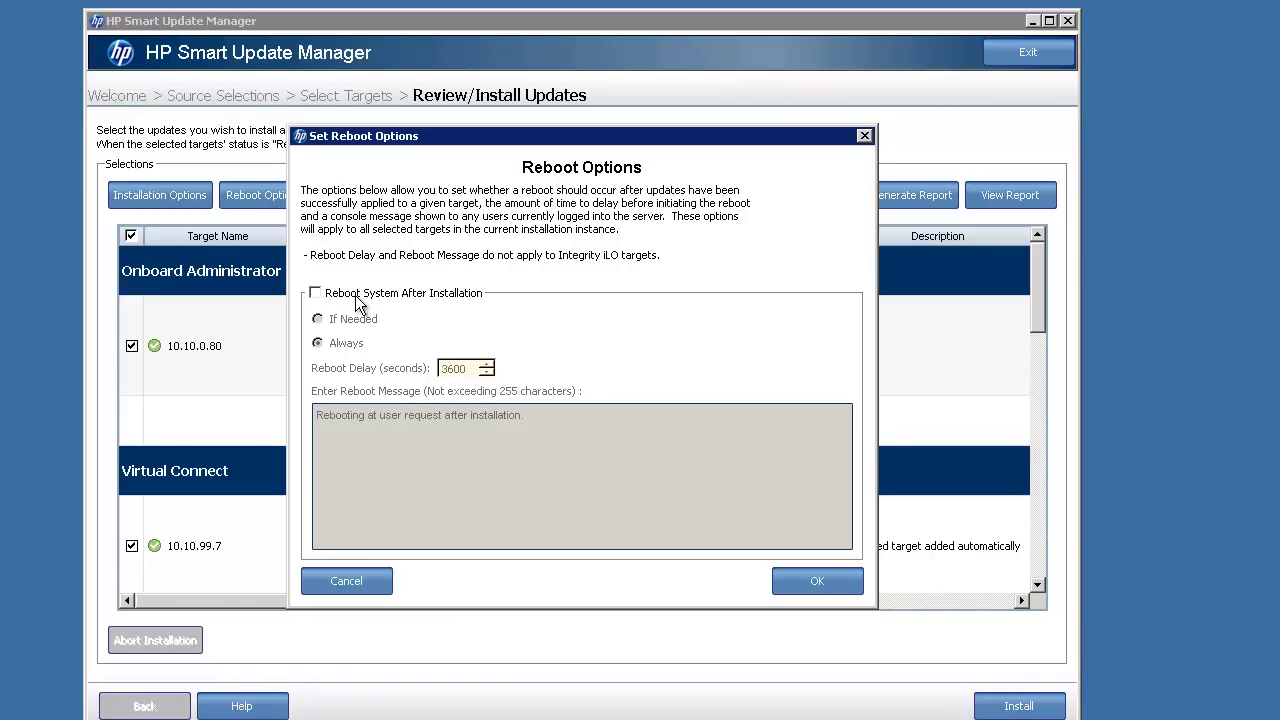
pyautogui.click(818, 581)
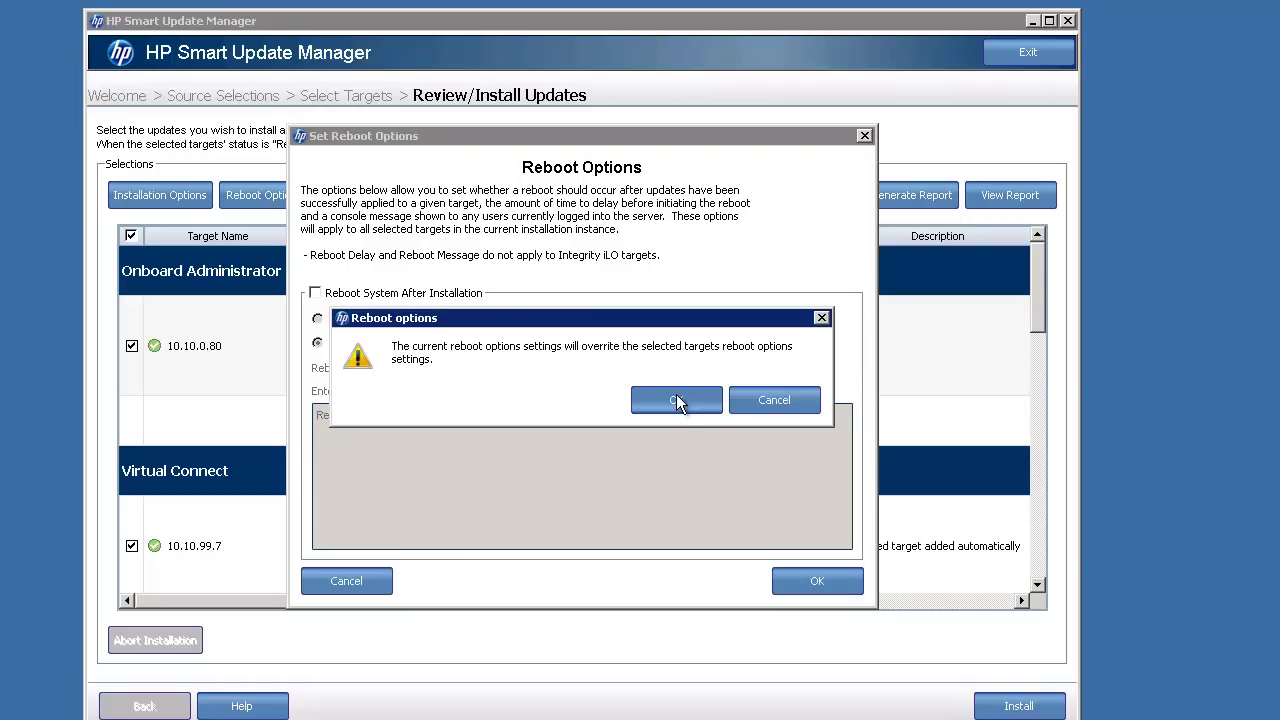
pyautogui.click(752, 398)
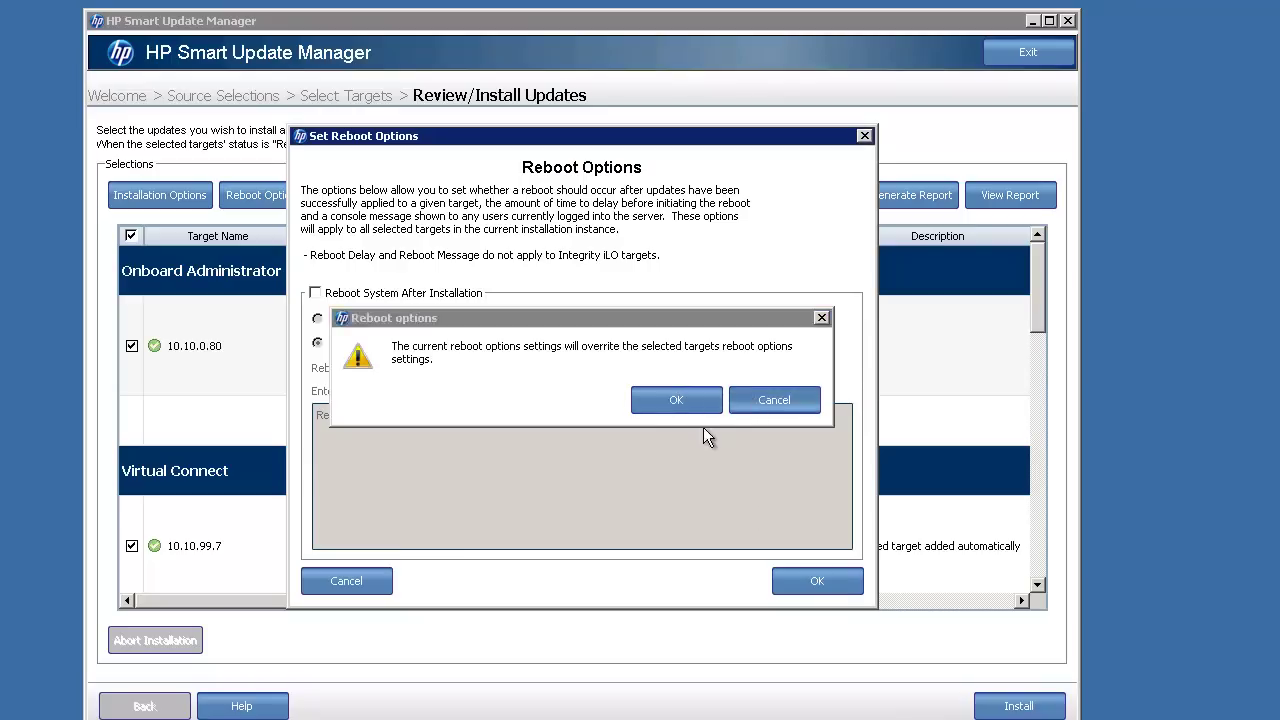
pyautogui.click(360, 580)
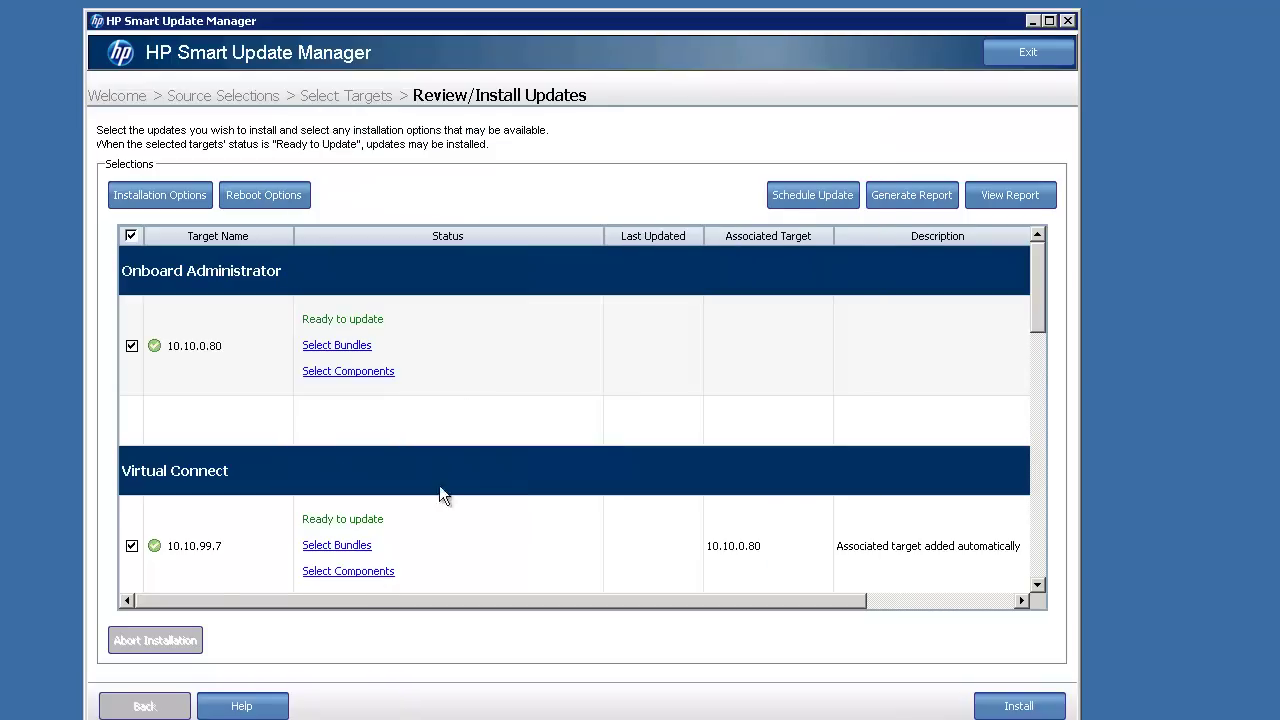
# - Install the updates and scroll the grid to follow each target's progress
pyautogui.click(1003, 708)
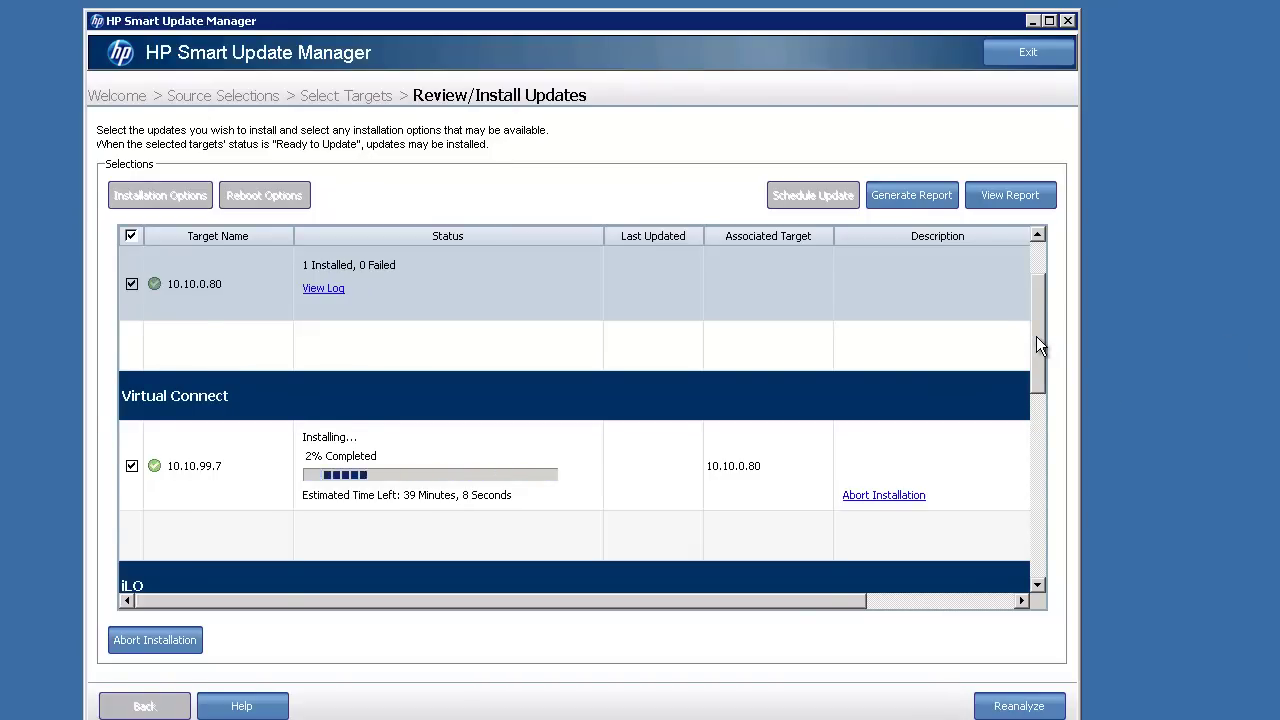
pyautogui.scroll(-1, 1036, 340)
pyautogui.scroll(-1, 1035, 366)
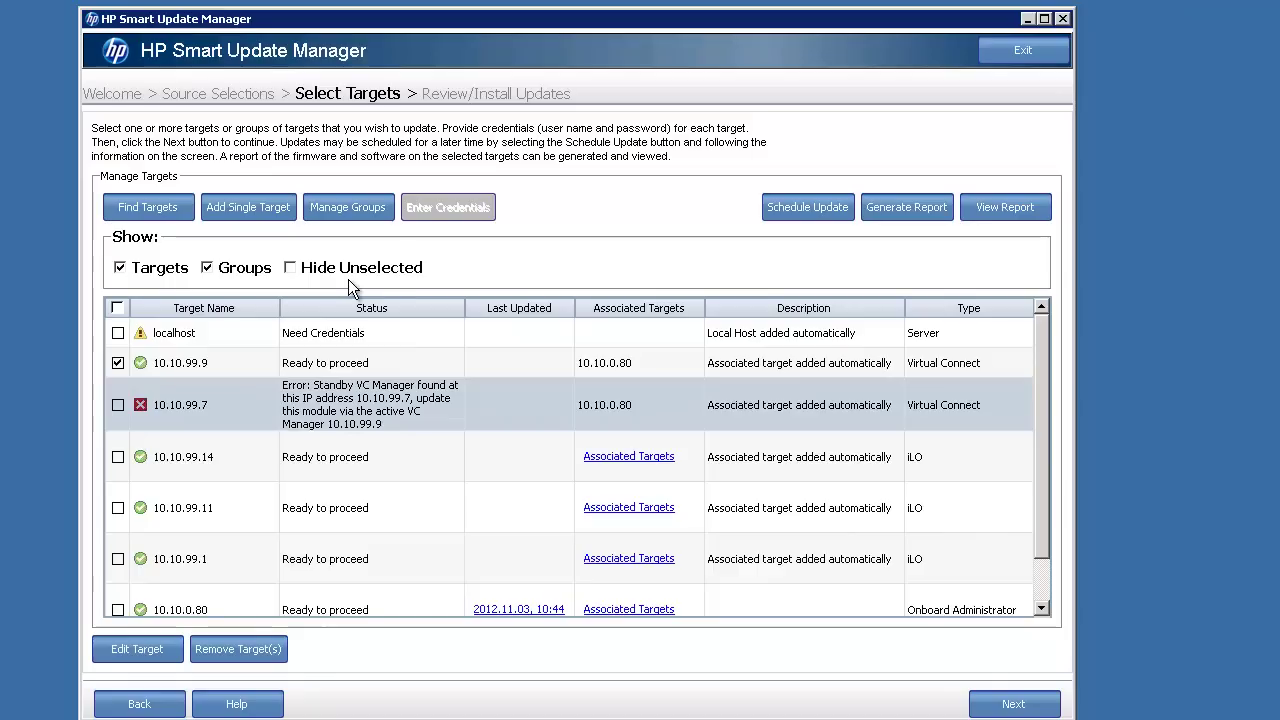
# - Remove the errored standby target 10.10.99.7, confirming with Yes
pyautogui.click(229, 649)
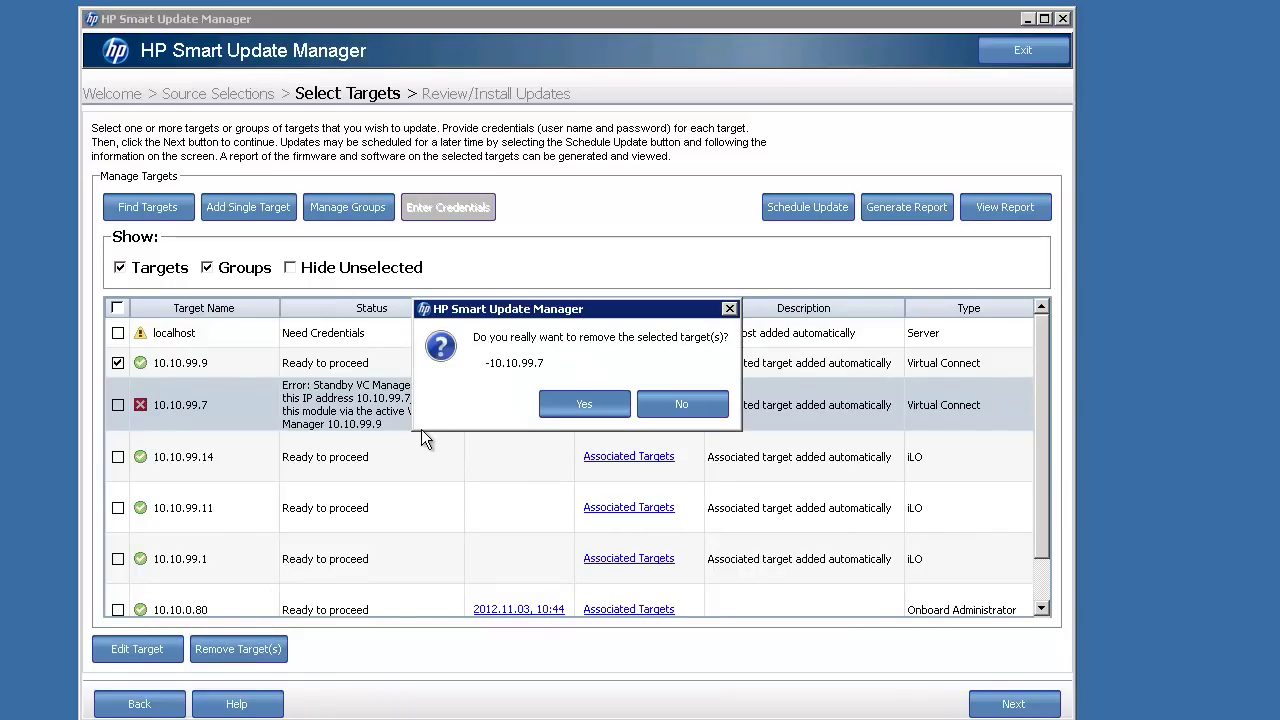
pyautogui.click(545, 404)
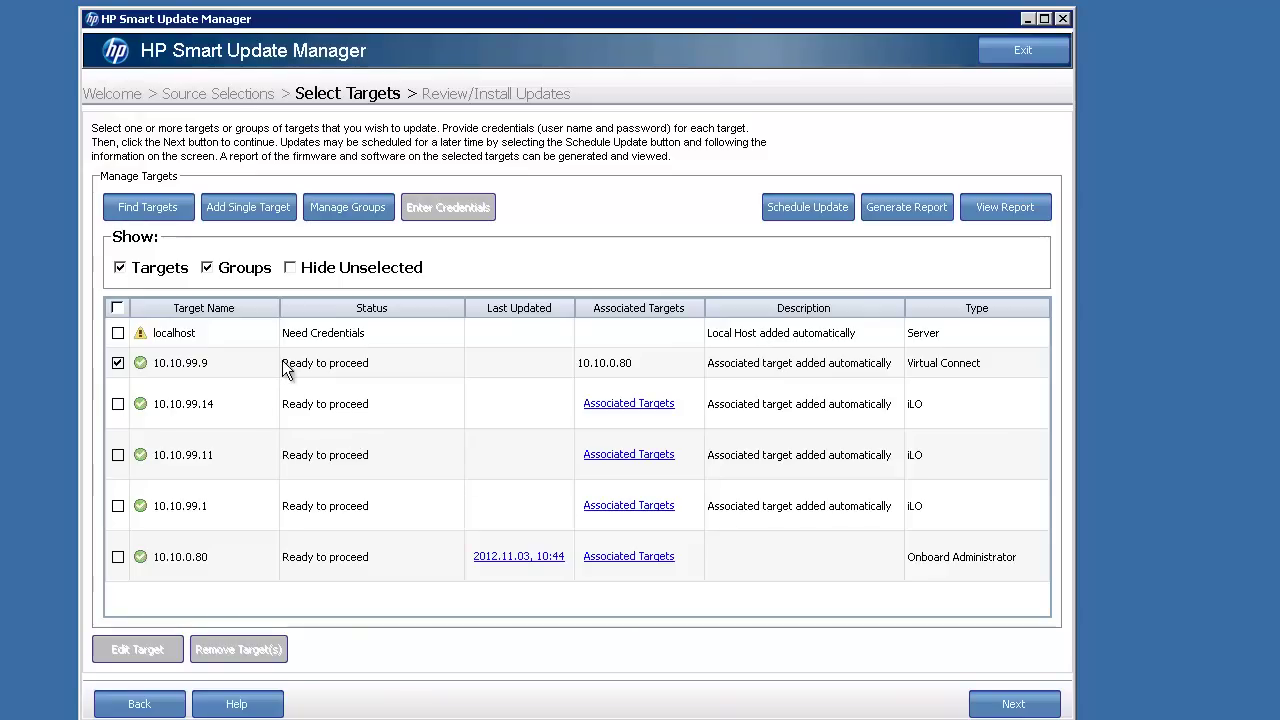